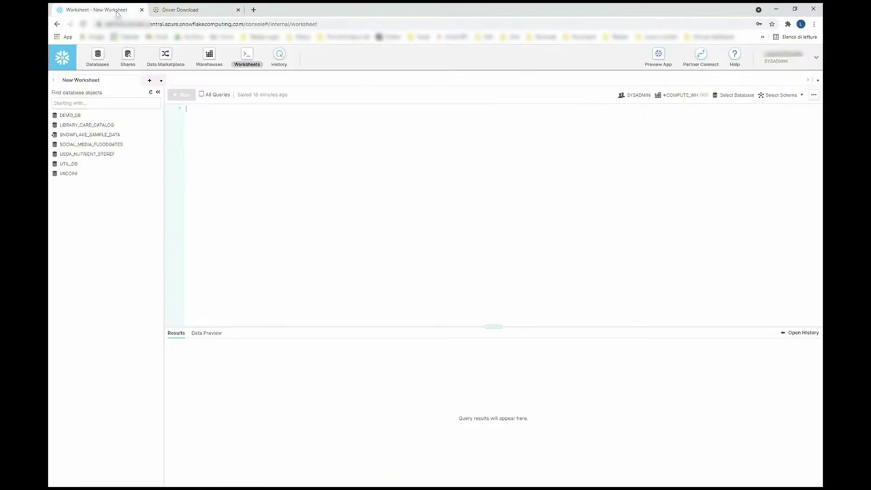
Look up the Windows 64-bit ODBC driver versions in the Snowflake Repository from the downloads list, and close the repository and downloads dialog.
{"action": "left_click", "coordinate": [735, 54]}
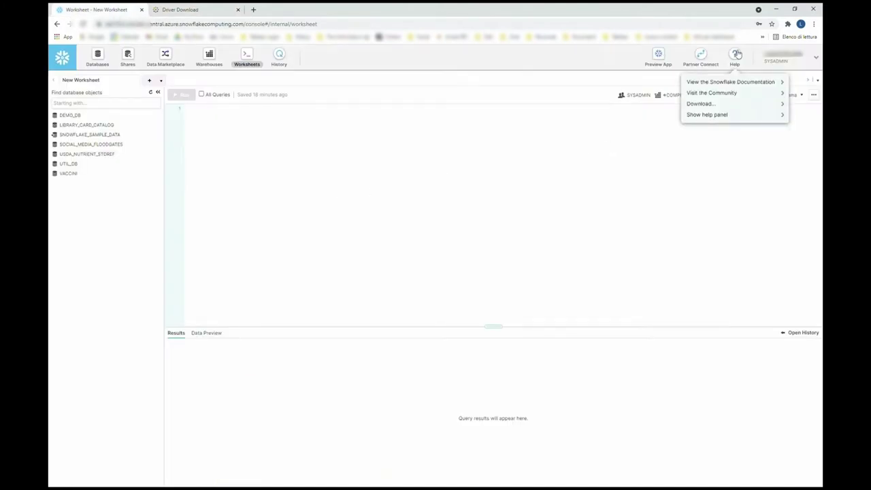
{"action": "left_click", "coordinate": [723, 105]}
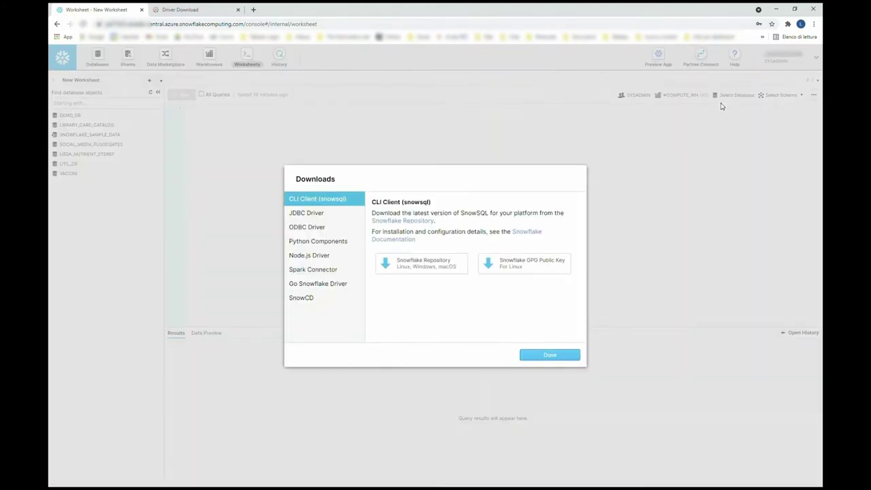
{"action": "left_click", "coordinate": [315, 230]}
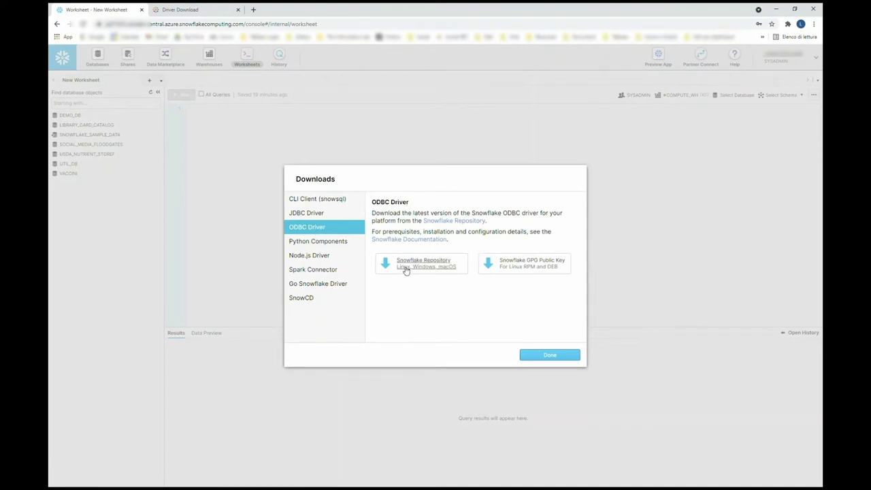
{"action": "left_click", "coordinate": [441, 266]}
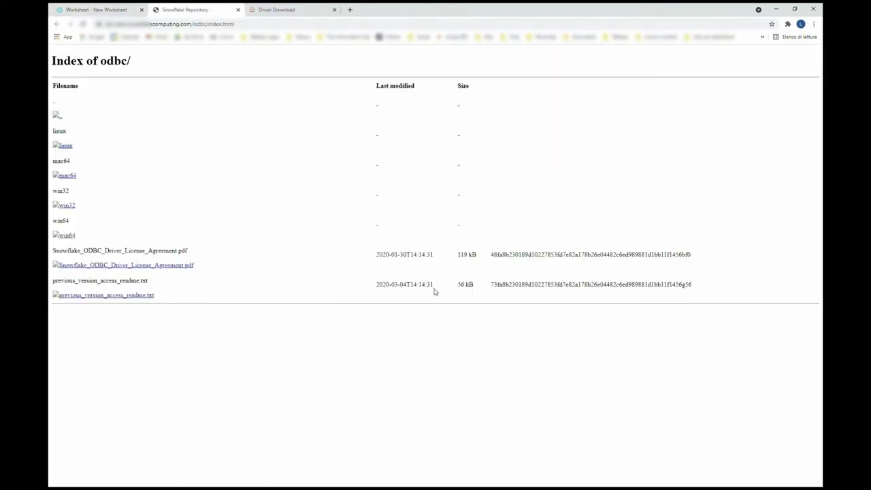
{"action": "left_click", "coordinate": [74, 238]}
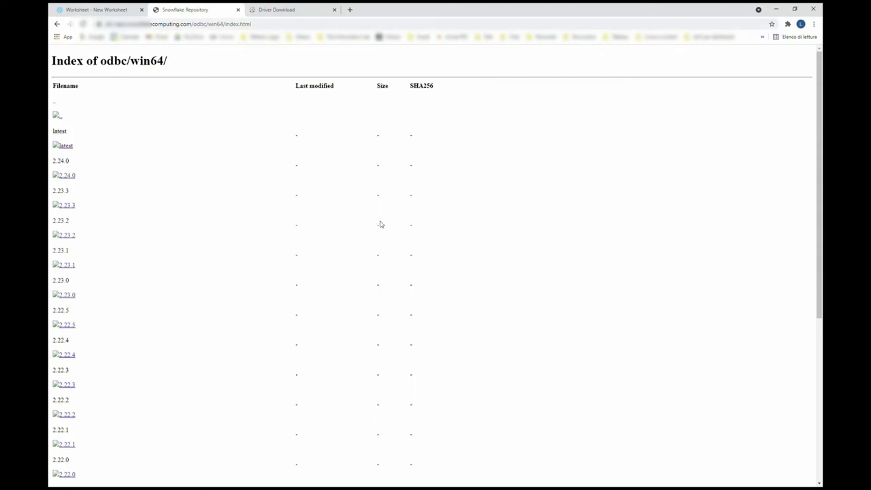
{"action": "left_click", "coordinate": [238, 10]}
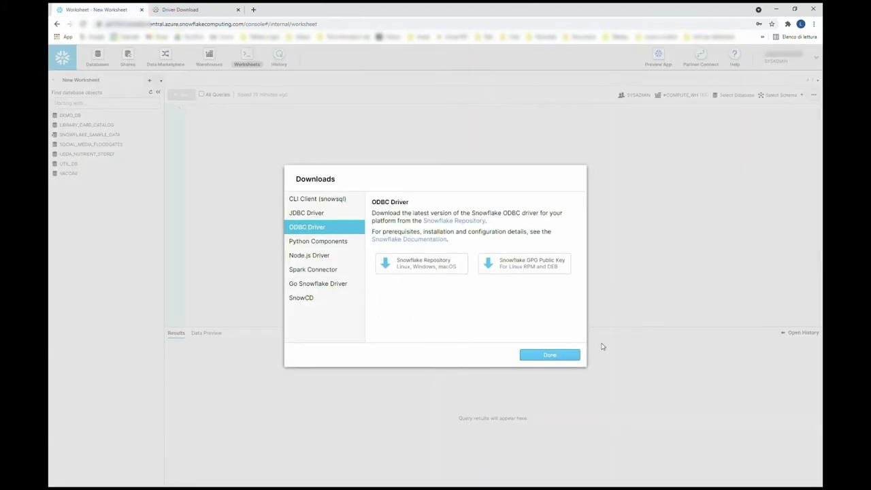
{"action": "left_click", "coordinate": [561, 358]}
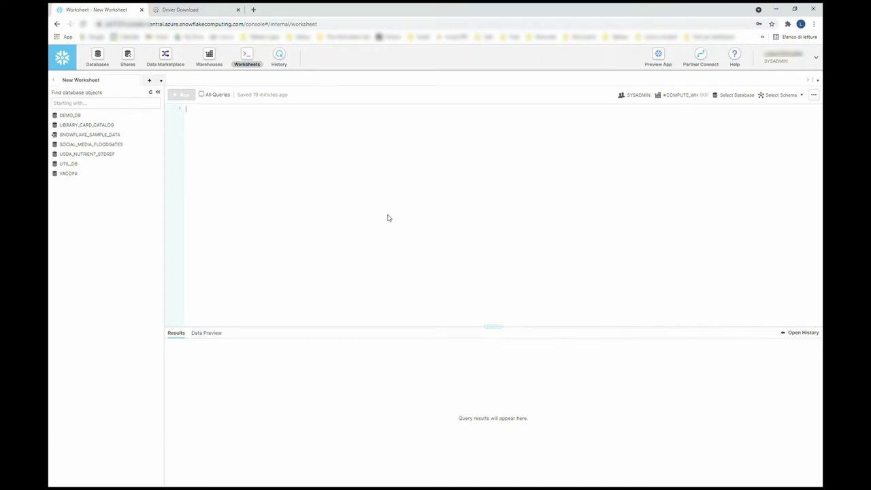
Switch to Tableau and open the Snowflake connection dialog from the full list of server connectors.
{"action": "left_click", "coordinate": [325, 485]}
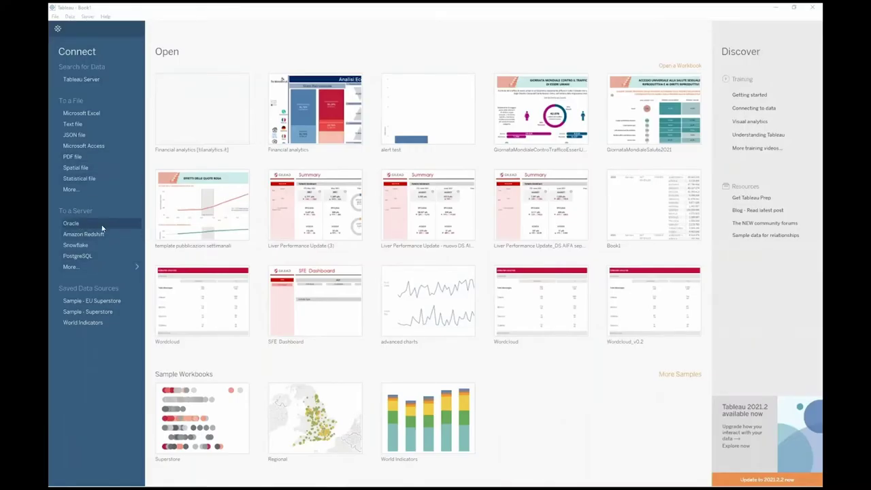
{"action": "left_click", "coordinate": [98, 266]}
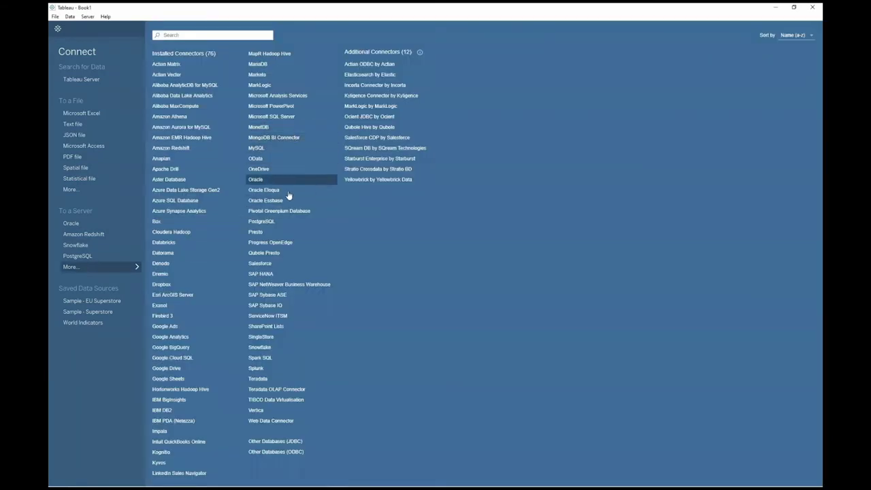
{"action": "left_click", "coordinate": [277, 348]}
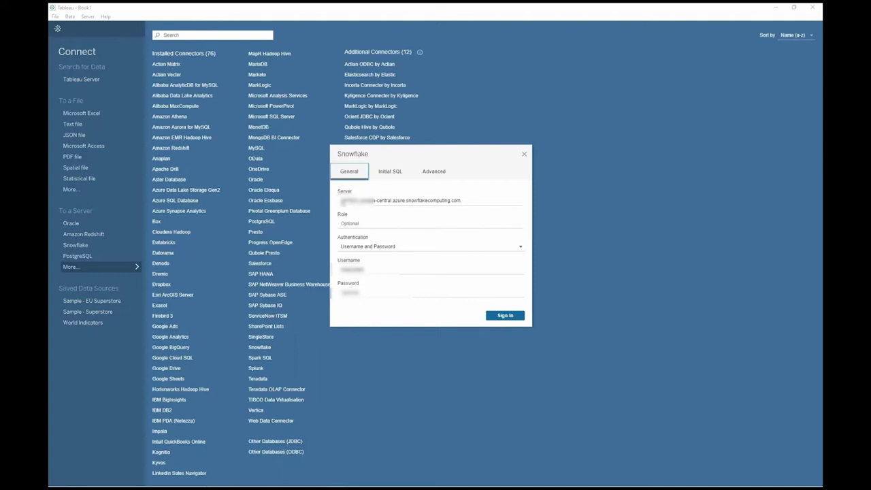
Check the server address against the host part of the Snowflake worksheet URL in Chrome, and return to Tableau's connection dialog.
{"action": "left_click_drag", "start_coordinate": [340, 200], "coordinate": [514, 196]}
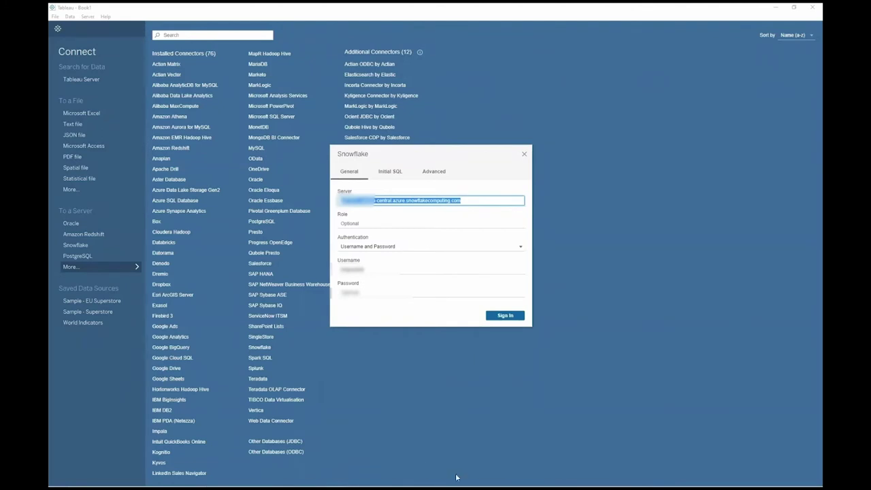
{"action": "left_click", "coordinate": [553, 478]}
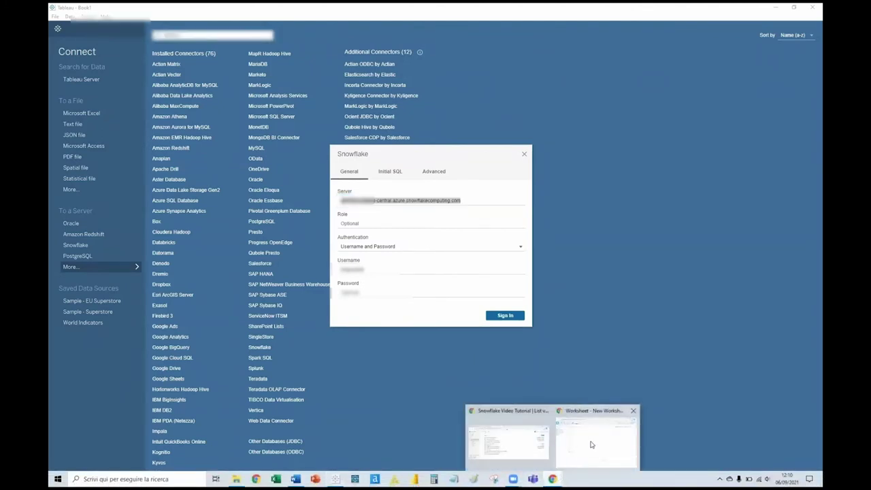
{"action": "left_click", "coordinate": [563, 435]}
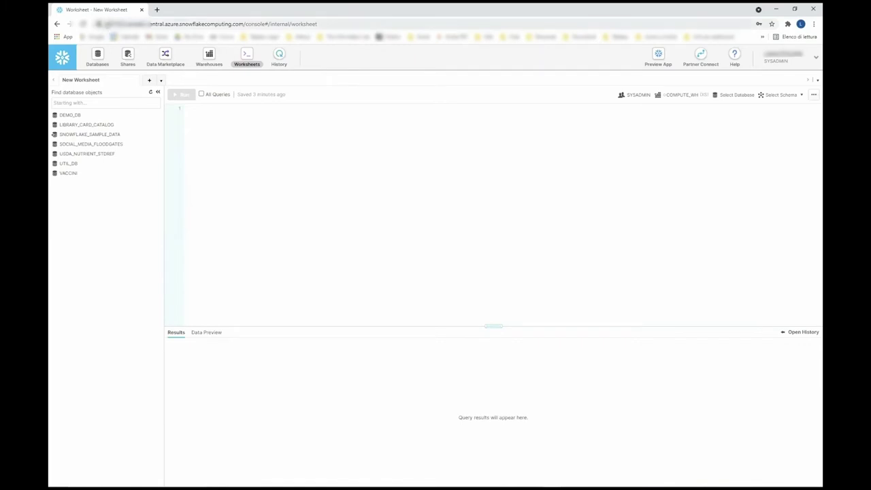
{"action": "left_click", "coordinate": [117, 27]}
{"action": "left_click", "coordinate": [193, 23]}
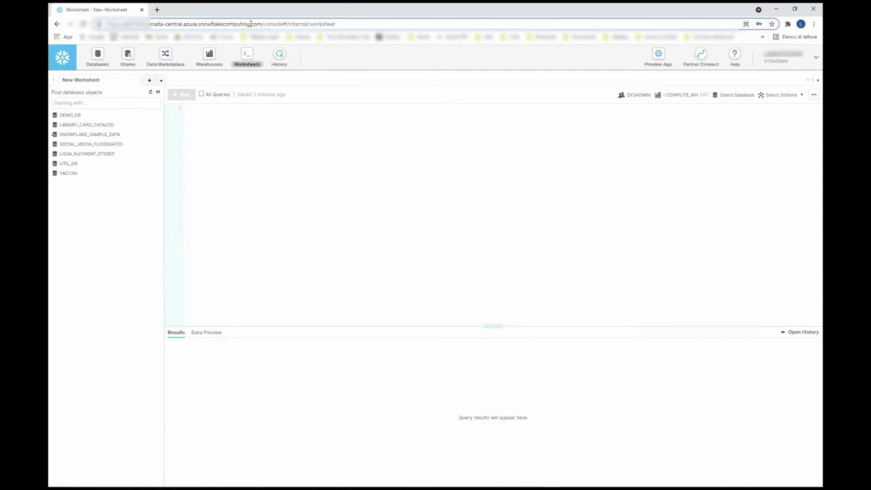
{"action": "left_click_drag", "start_coordinate": [124, 23], "coordinate": [263, 24]}
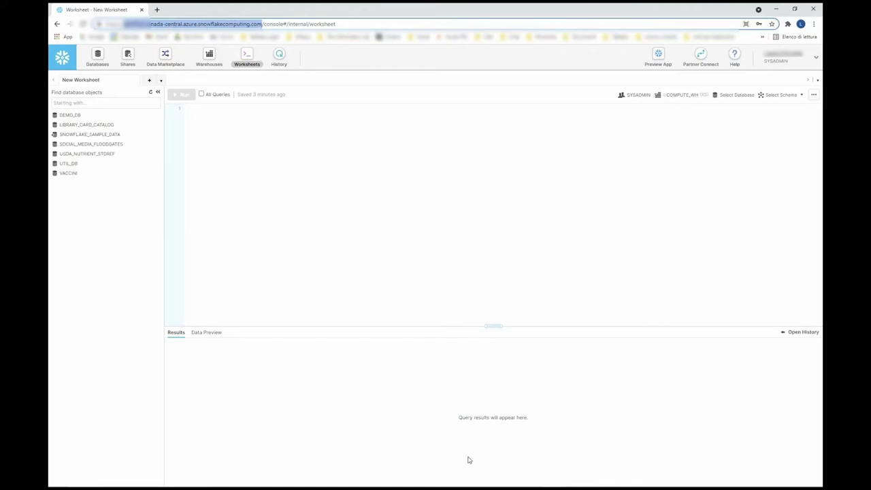
{"action": "mouse_move", "coordinate": [551, 478]}
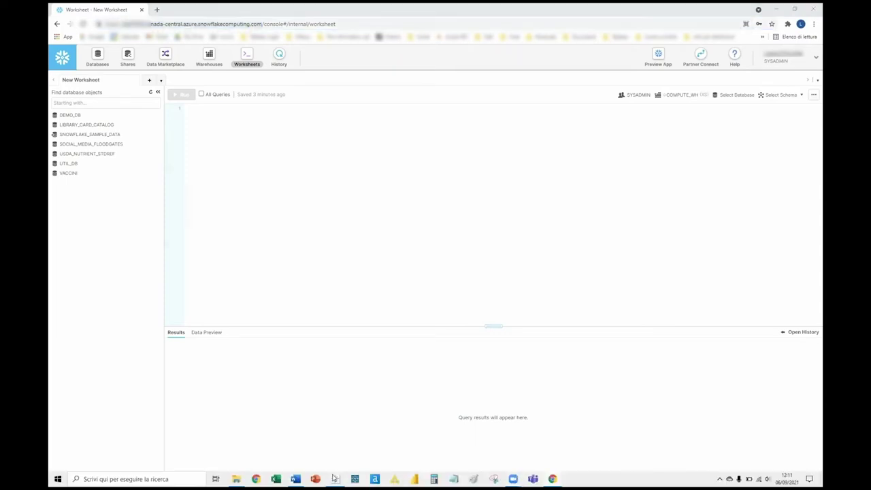
{"action": "left_click", "coordinate": [336, 478]}
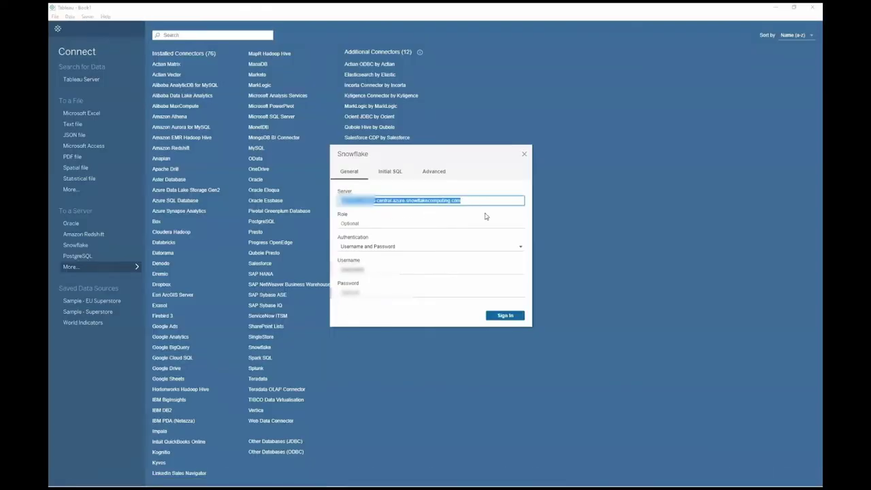
Choose Username and Password authentication, enter the account password and sign in to Snowflake.
{"action": "left_click", "coordinate": [419, 249]}
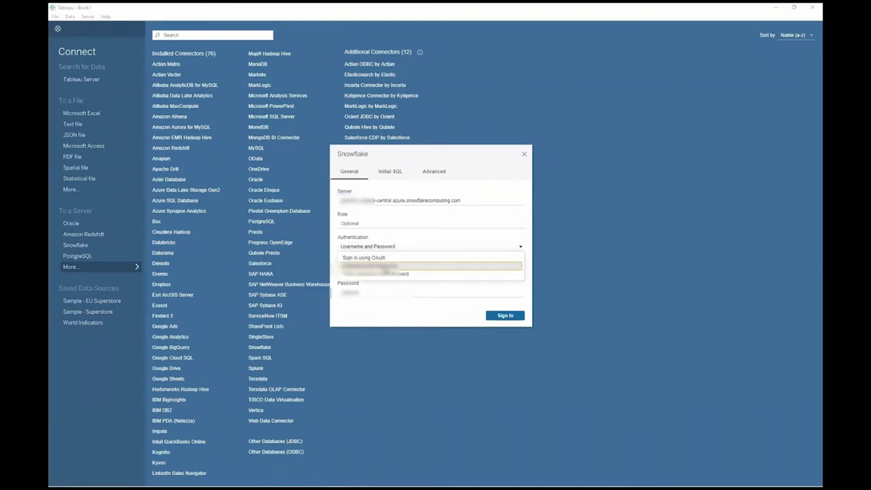
{"action": "left_click", "coordinate": [385, 265]}
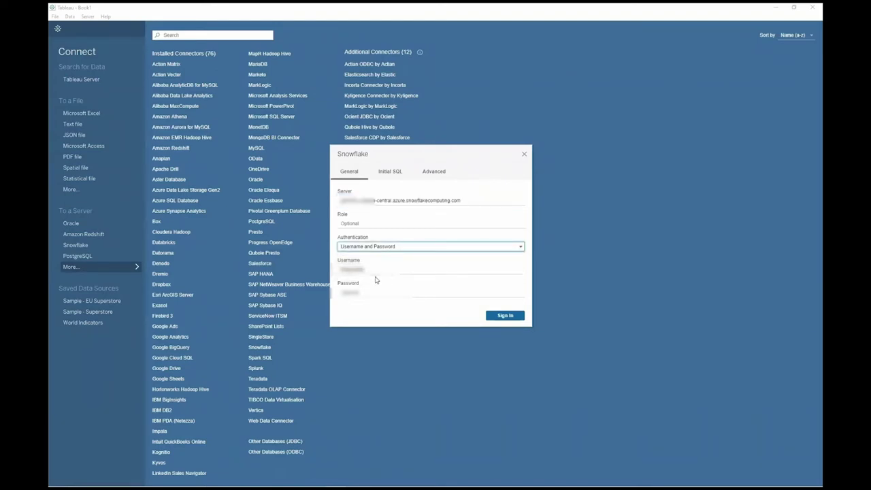
{"action": "left_click", "coordinate": [397, 269]}
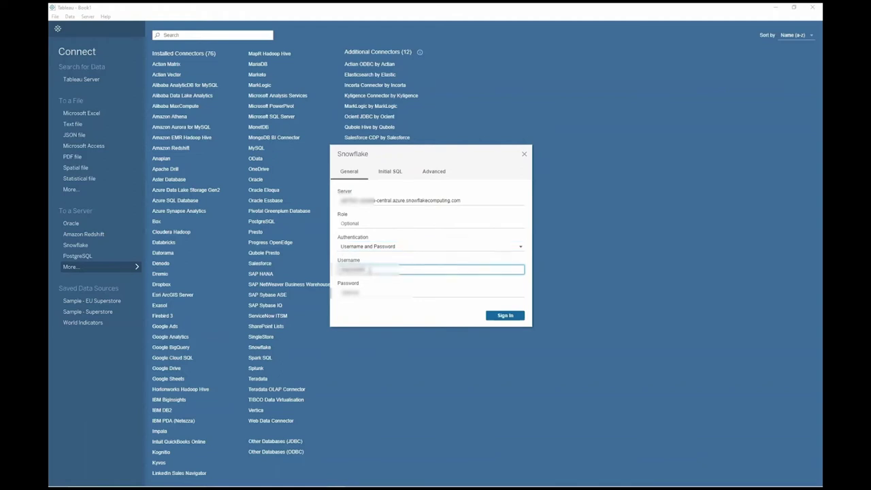
{"action": "left_click", "coordinate": [412, 294]}
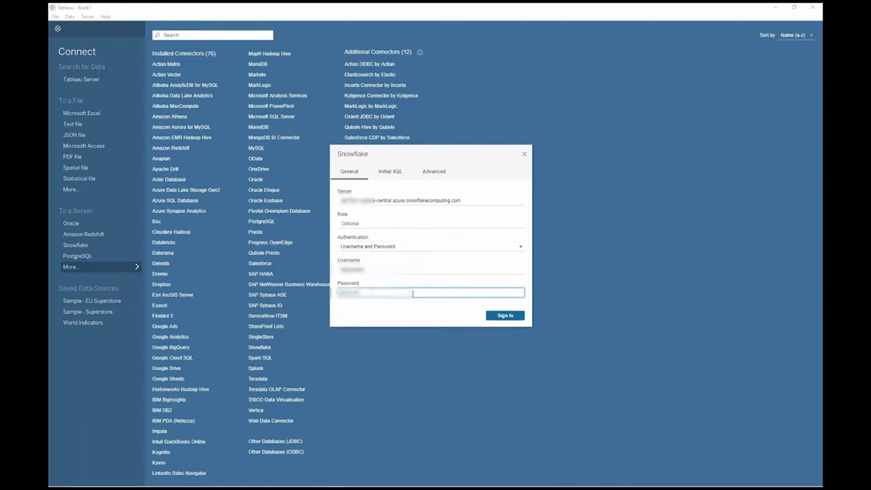
{"action": "type", "text": "****"}
{"action": "left_click", "coordinate": [521, 317]}
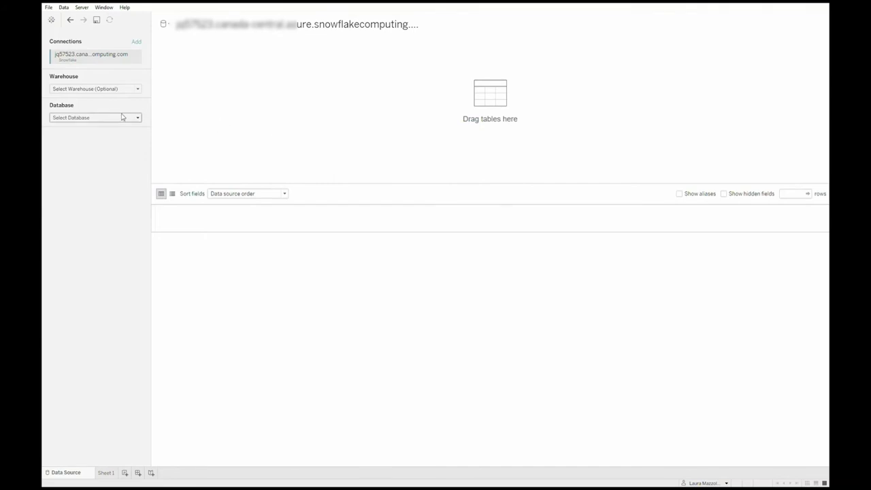
Select the SMALL_WH warehouse and the SNOWFLAKE_SAMPLE_DATA database for the connection.
{"action": "left_click_drag", "start_coordinate": [156, 94], "coordinate": [203, 93]}
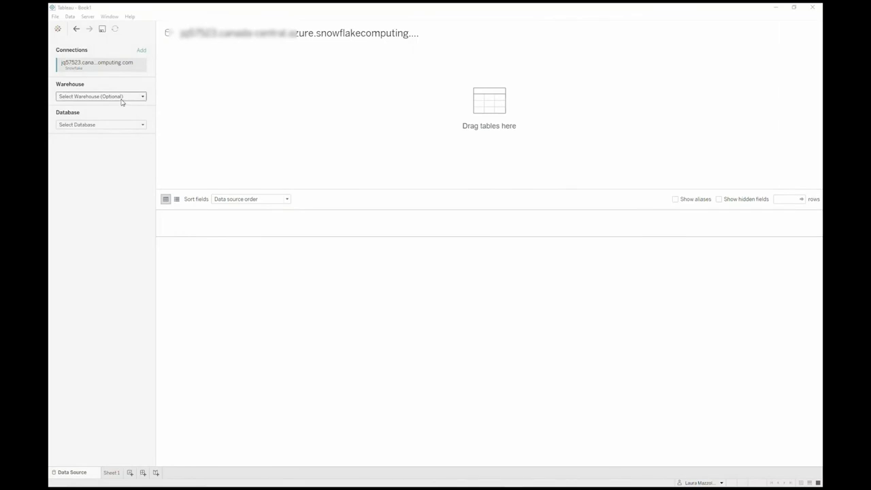
{"action": "left_click", "coordinate": [141, 96]}
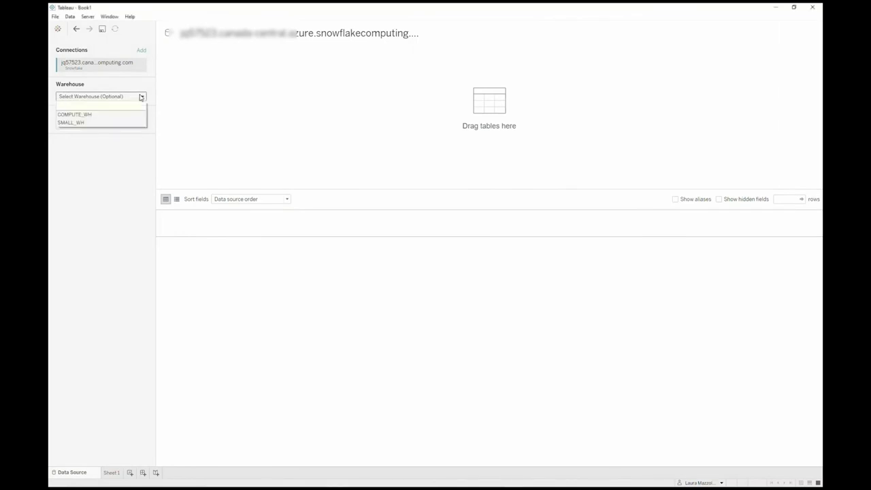
{"action": "left_click", "coordinate": [91, 123]}
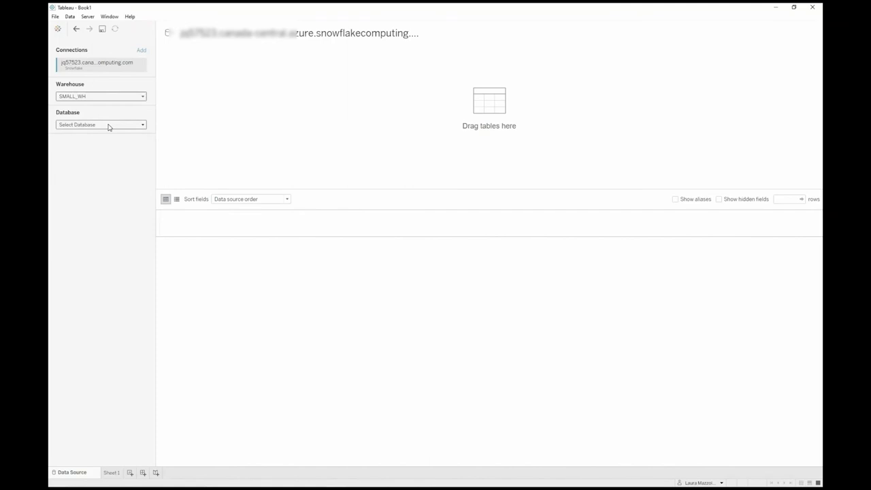
{"action": "left_click", "coordinate": [114, 128]}
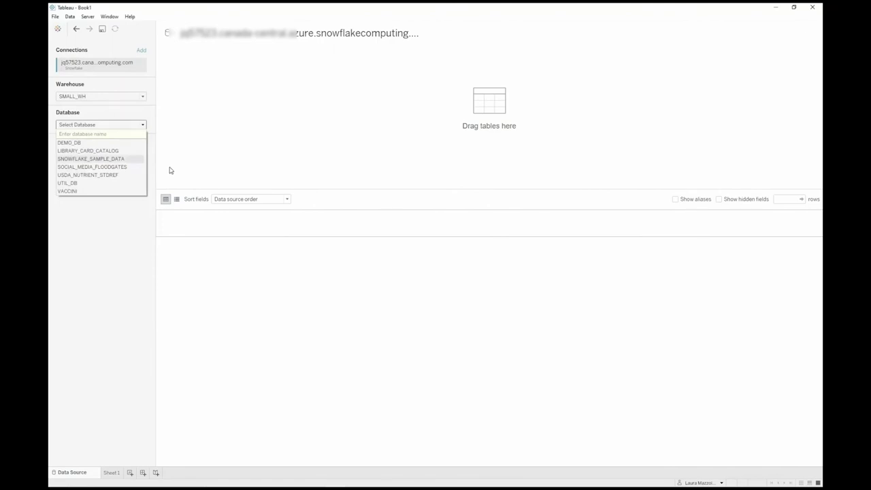
{"action": "key", "text": "Return"}
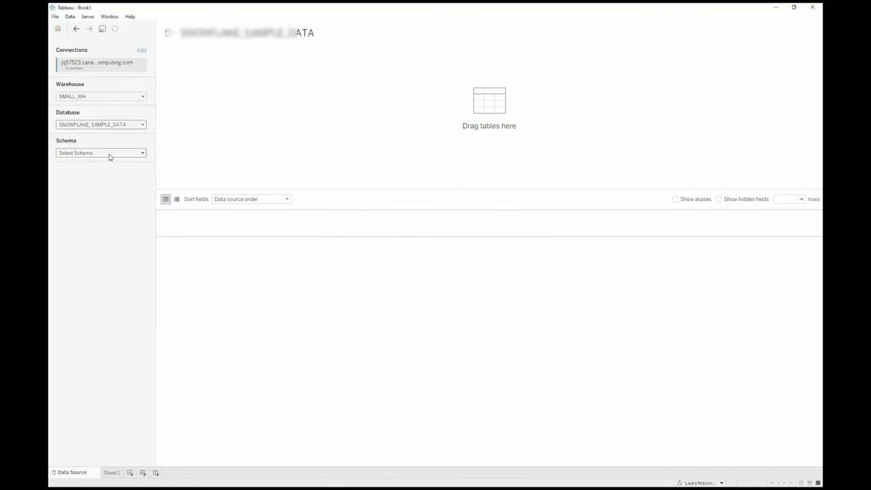
Select the TPCH_SF10 schema and add its ORDERS table to the data source canvas.
{"action": "left_click", "coordinate": [114, 156]}
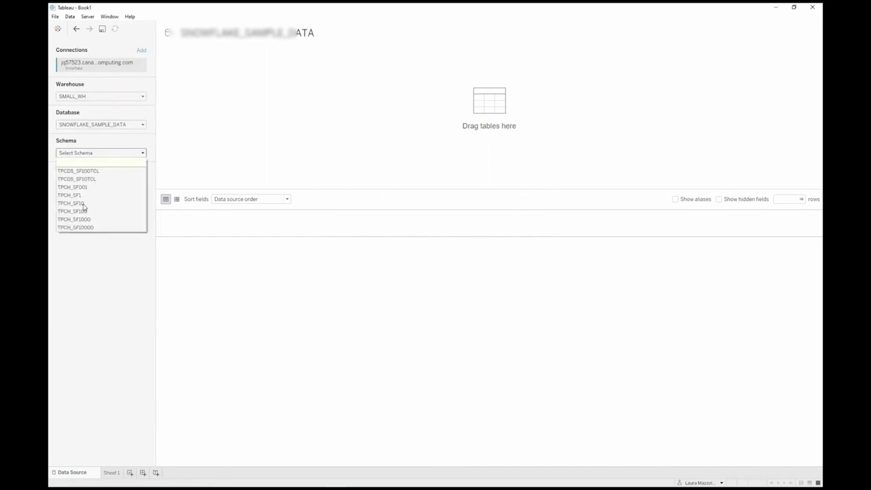
{"action": "left_click", "coordinate": [117, 203]}
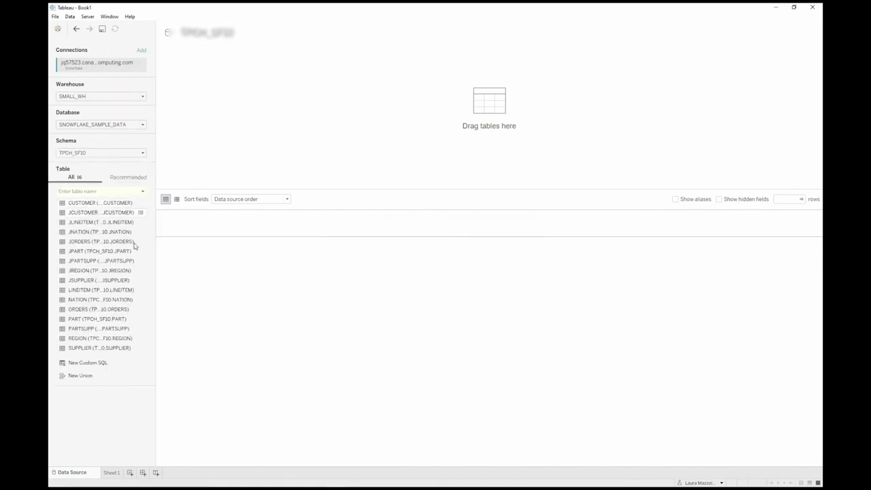
{"action": "left_click_drag", "start_coordinate": [155, 267], "coordinate": [212, 267]}
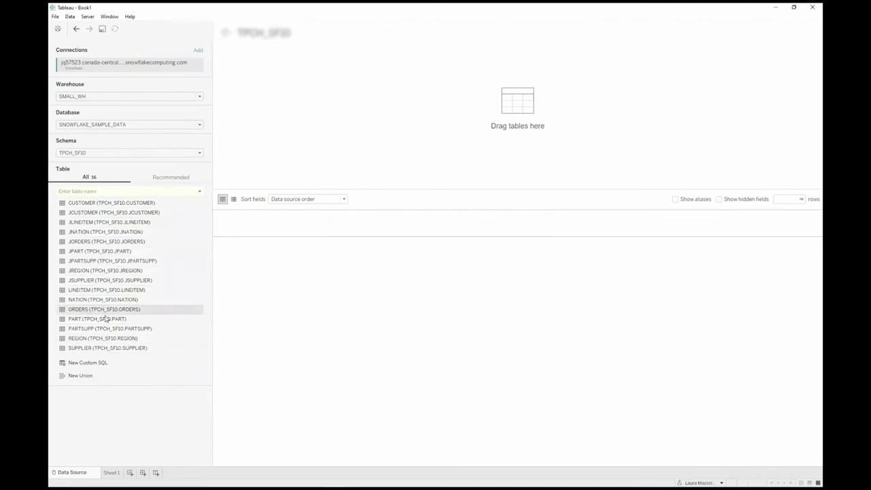
{"action": "left_click_drag", "start_coordinate": [255, 144], "coordinate": [436, 123]}
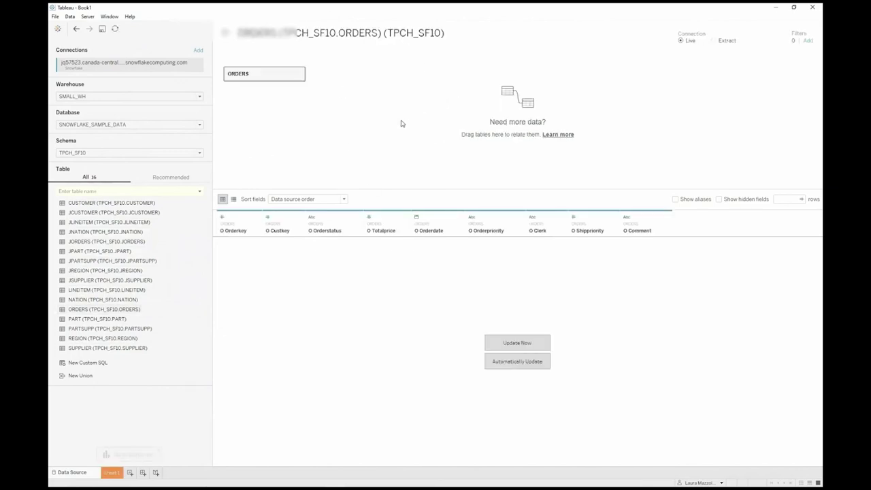